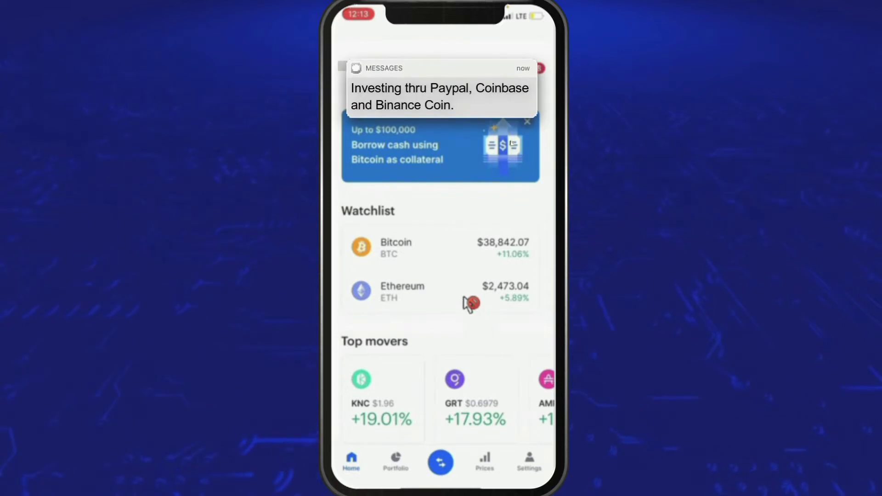
Scroll down and back up through the Home tab feed to review it.
scroll(471, 303, down, 8)
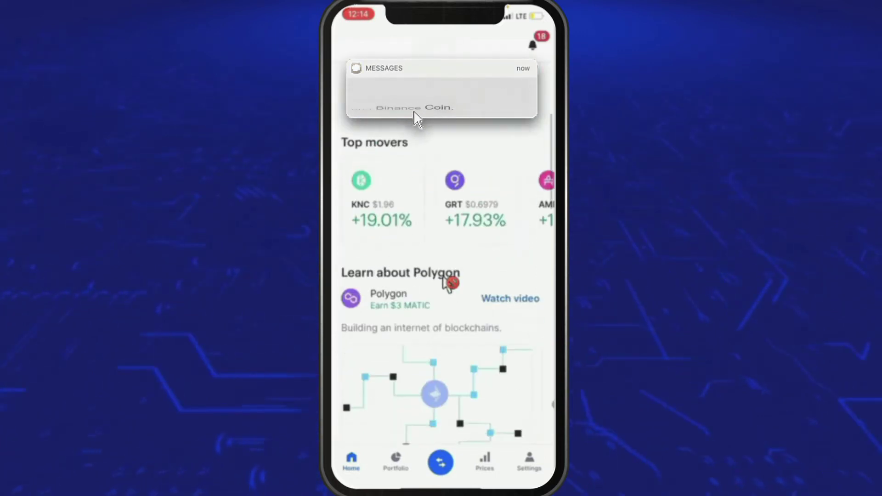
scroll(434, 216, down, 3)
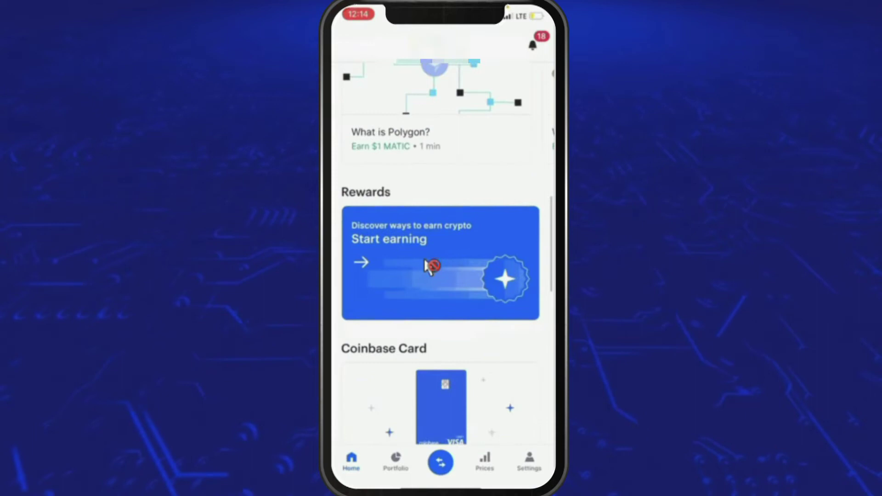
scroll(460, 372, up, 2)
scroll(469, 361, up, 10)
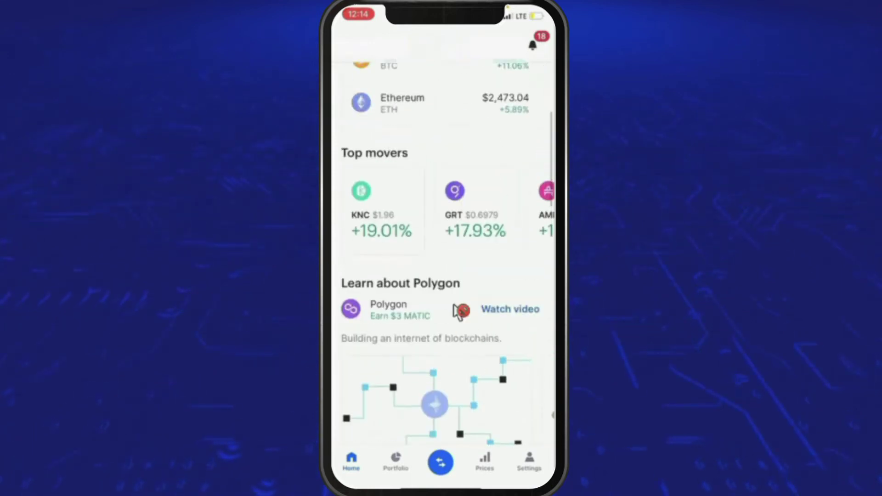
scroll(449, 291, down, 6)
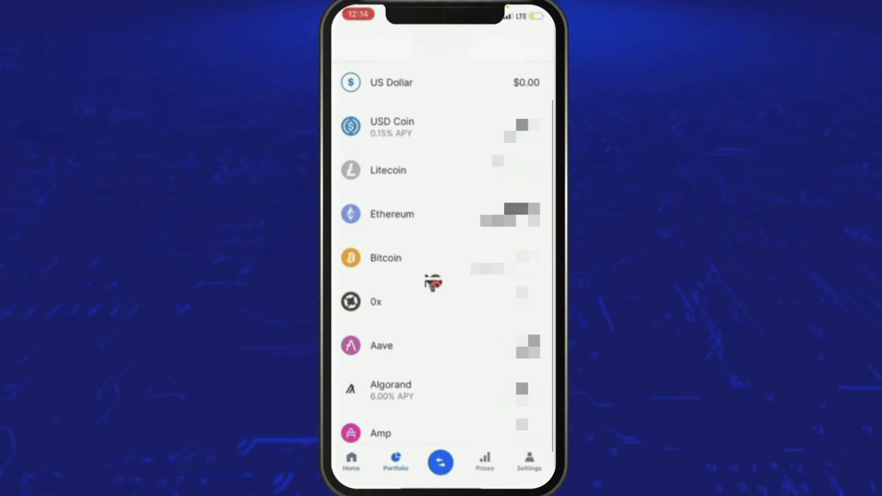
scroll(387, 170, up, 2)
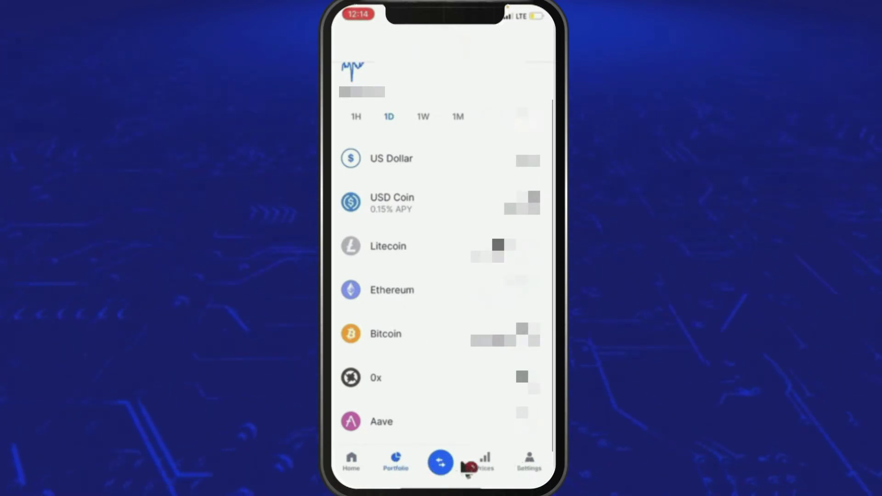
click(394, 294)
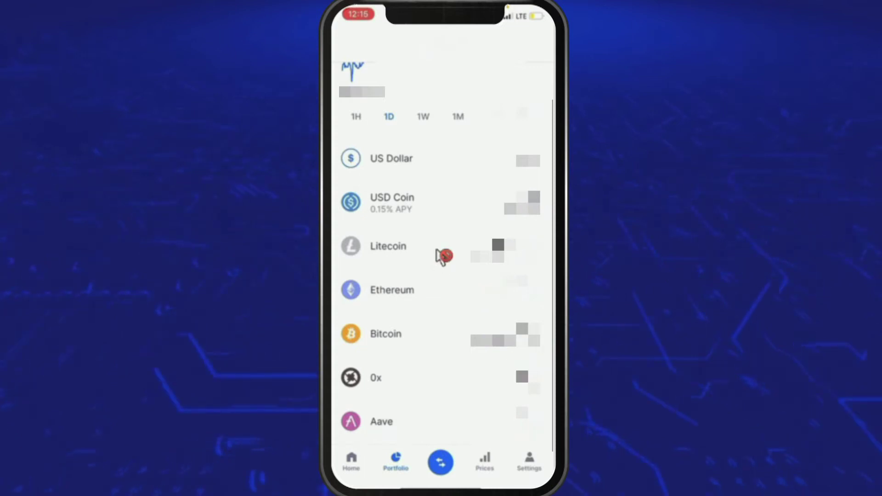
Open the Ethereum holding's ETH Wallet and choose Deposit / Withdraw from its trade actions.
click(385, 247)
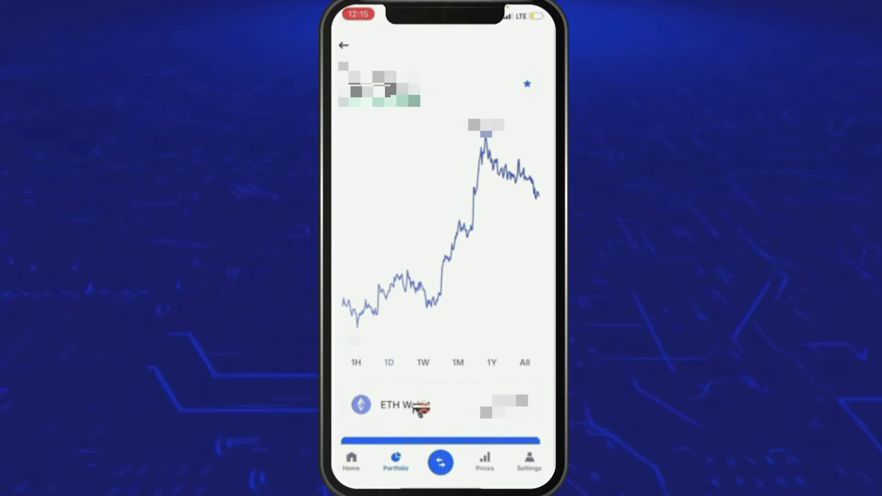
scroll(418, 409, down, 3)
click(458, 381)
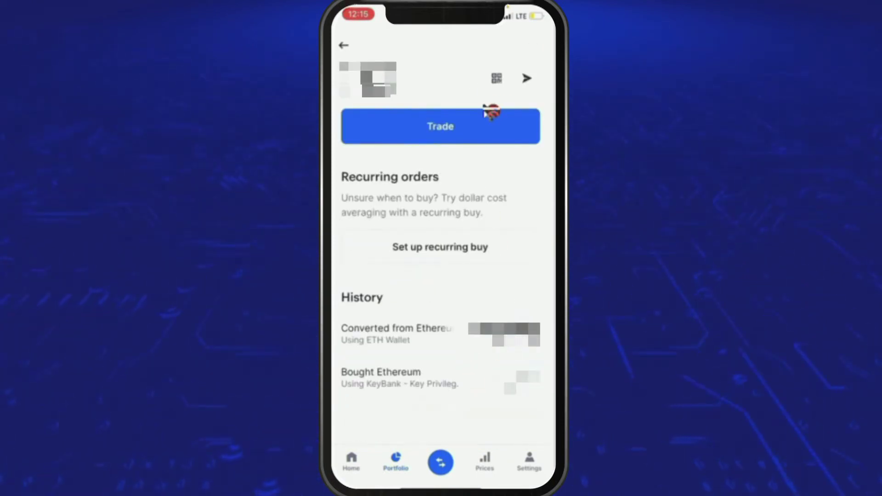
click(488, 121)
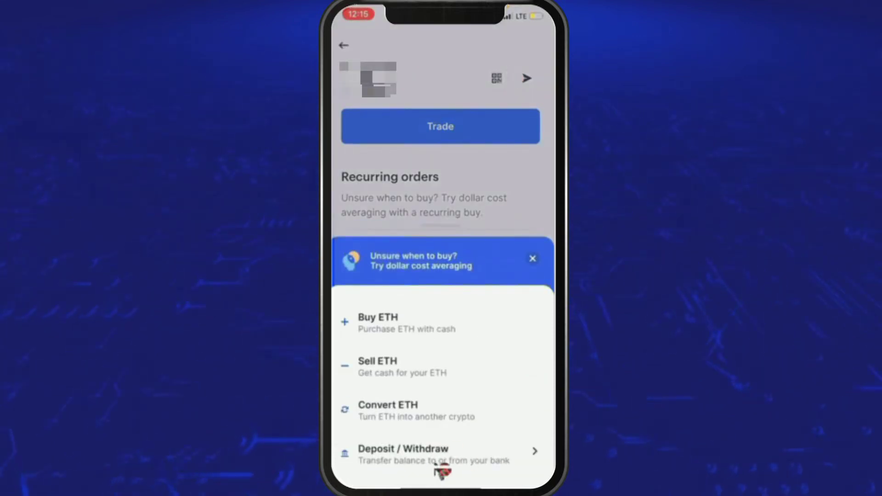
click(412, 457)
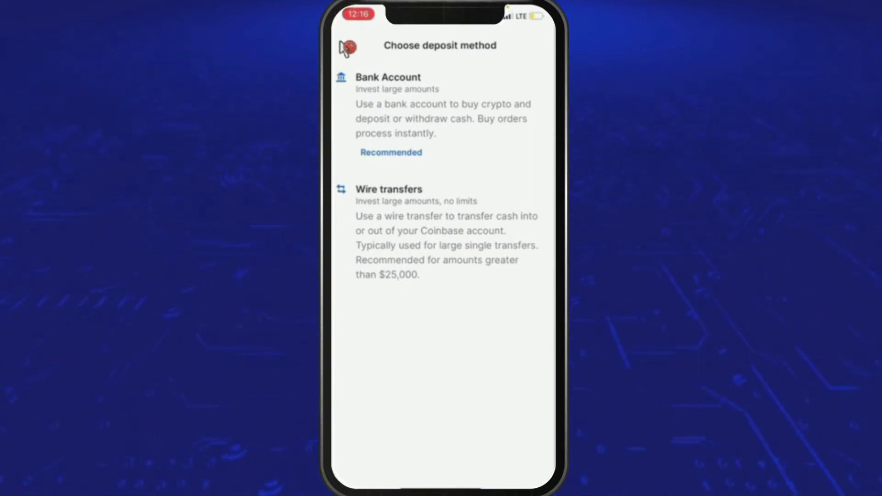
Check the USD Coin account's deposit methods, then back out to the Portfolio page.
click(345, 48)
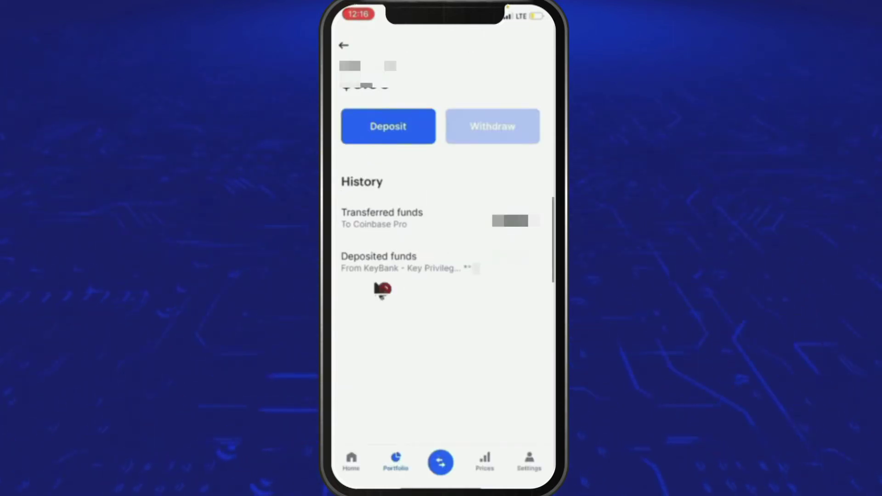
click(399, 467)
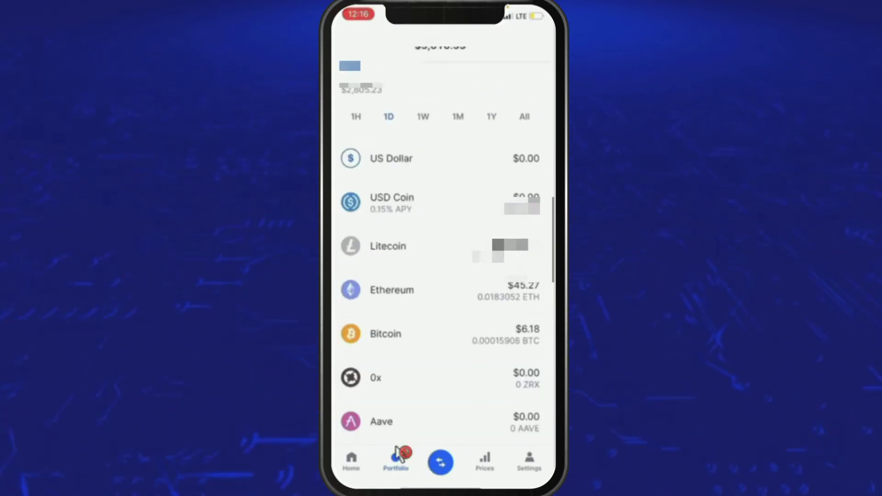
click(430, 199)
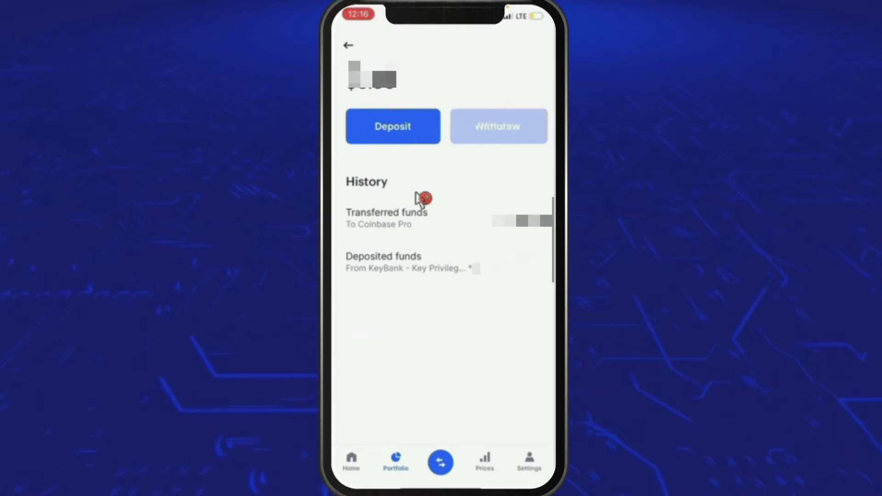
click(396, 122)
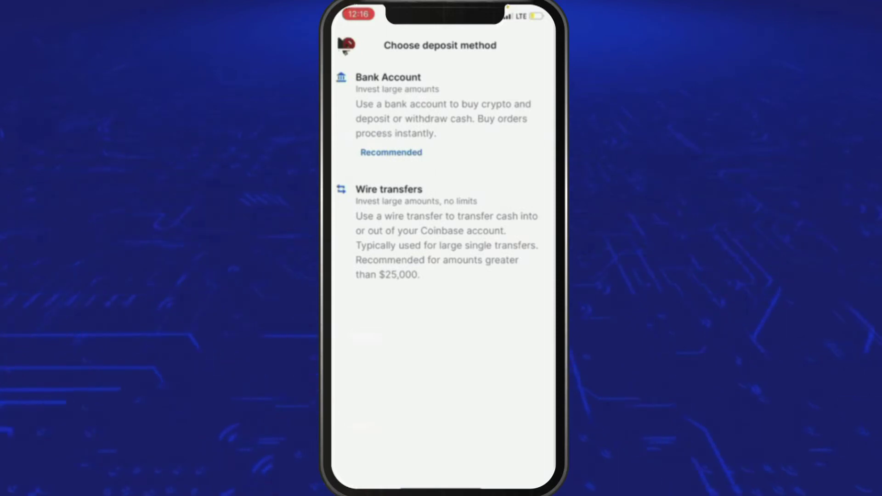
click(344, 46)
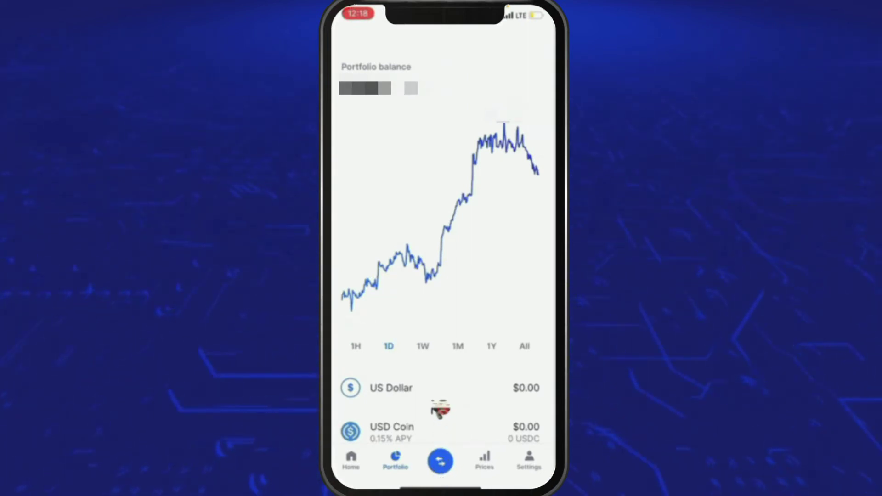
Start buying Ethereum from the trade menu and choose to add a payment method.
click(440, 460)
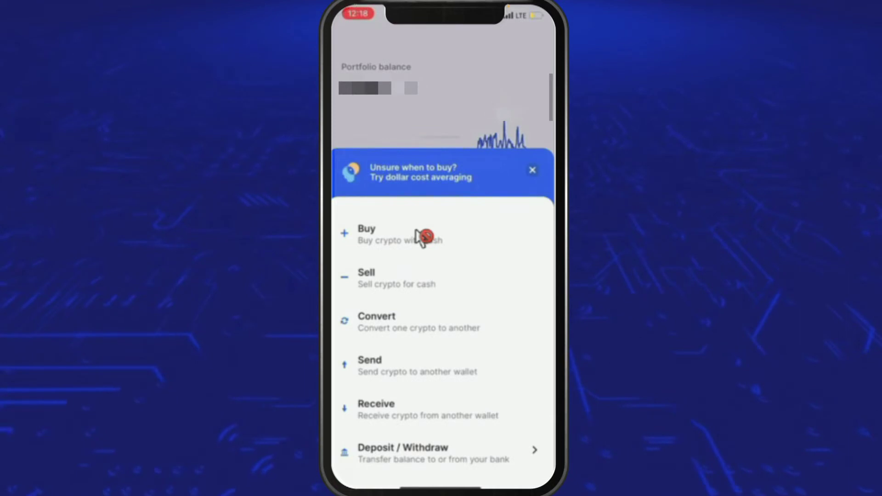
click(423, 237)
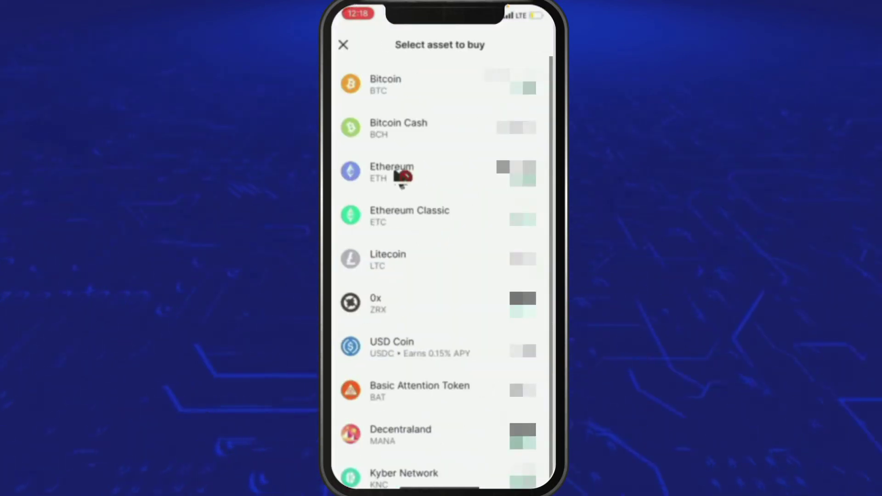
click(402, 175)
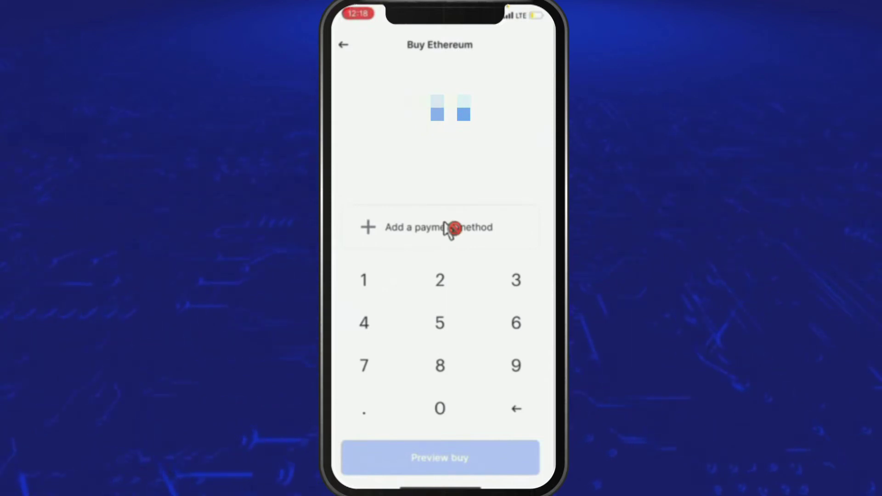
click(450, 228)
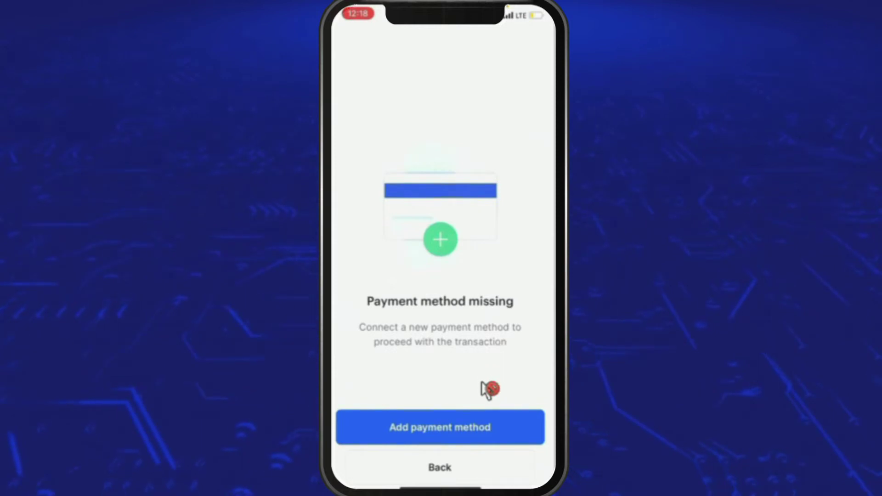
Pick PayPal as the new payment method and continue to the paypal.com sign-in.
click(486, 421)
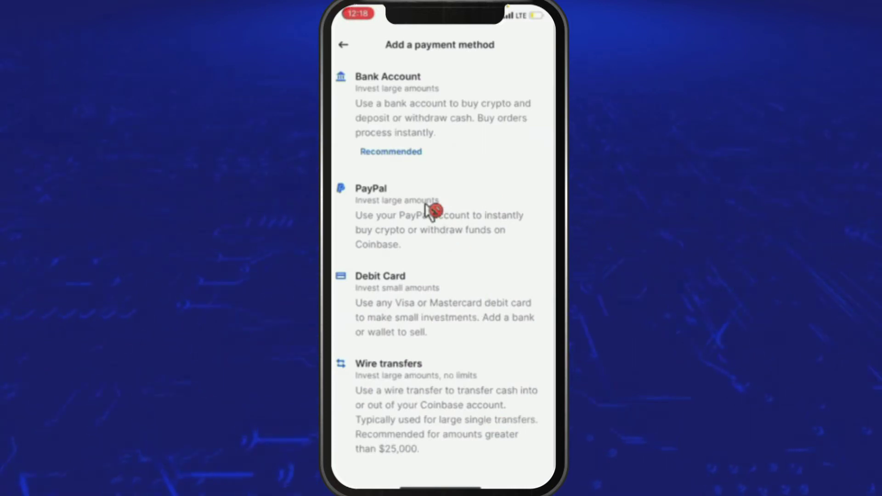
click(431, 211)
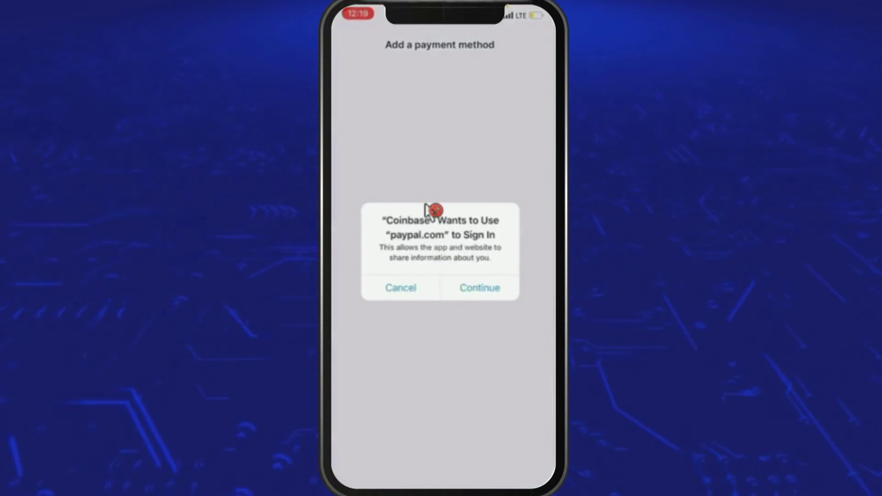
click(486, 271)
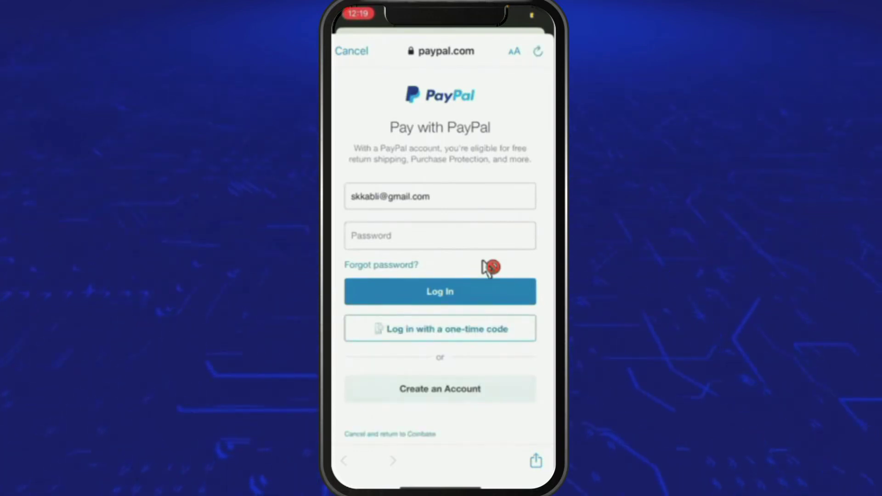
Clear the PayPal Email or mobile number field and begin retyping the address.
scroll(488, 269, down, 3)
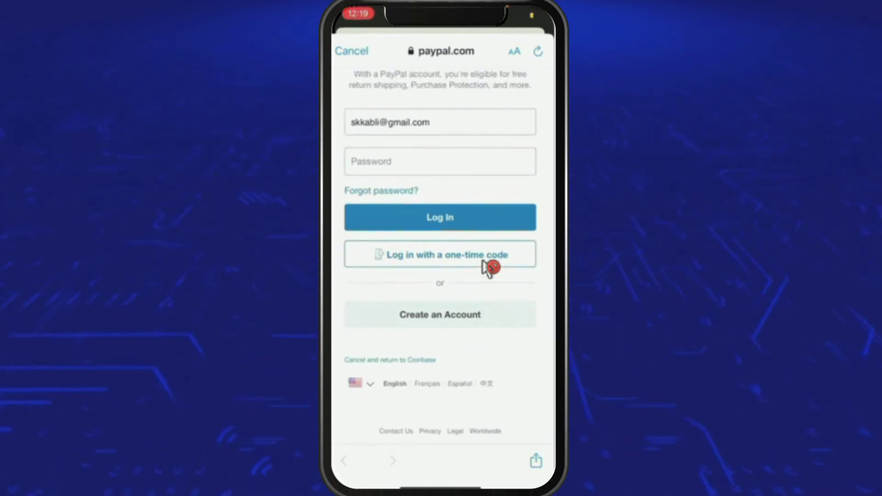
key(BackSpace)
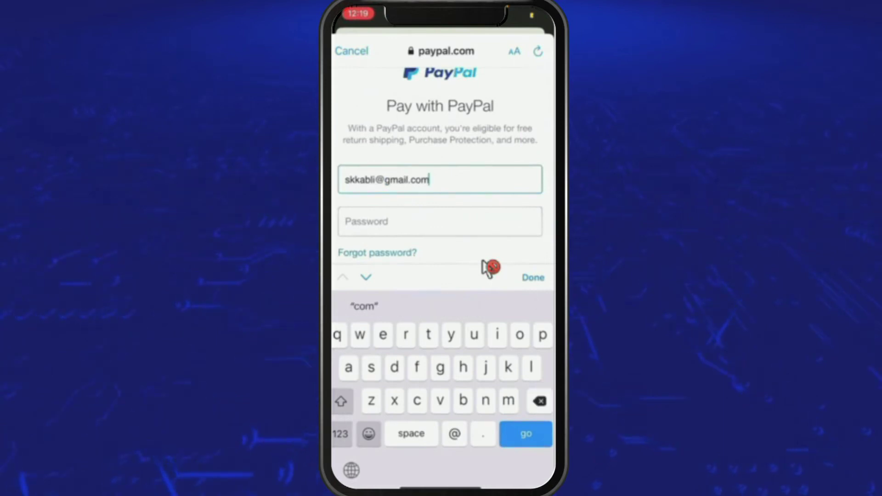
key(BackSpace)
key(BackSpace)
key(BackSpace)
key(BackSpace)
key(BackSpace)
key(BackSpace)
key(BackSpace)
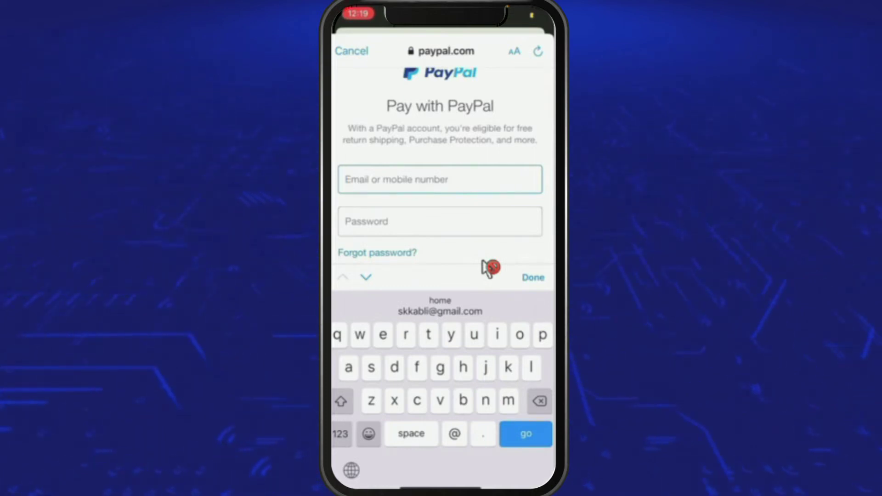
text(kat)
key(BackSpace)
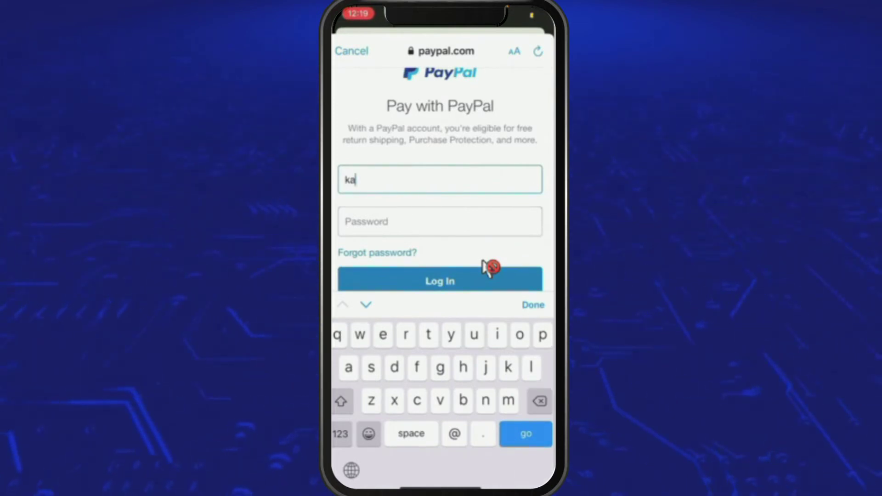
Clear the field again and retype the account e-mail, correcting typos in the domain.
scroll(488, 269, down, 5)
scroll(488, 269, up, 5)
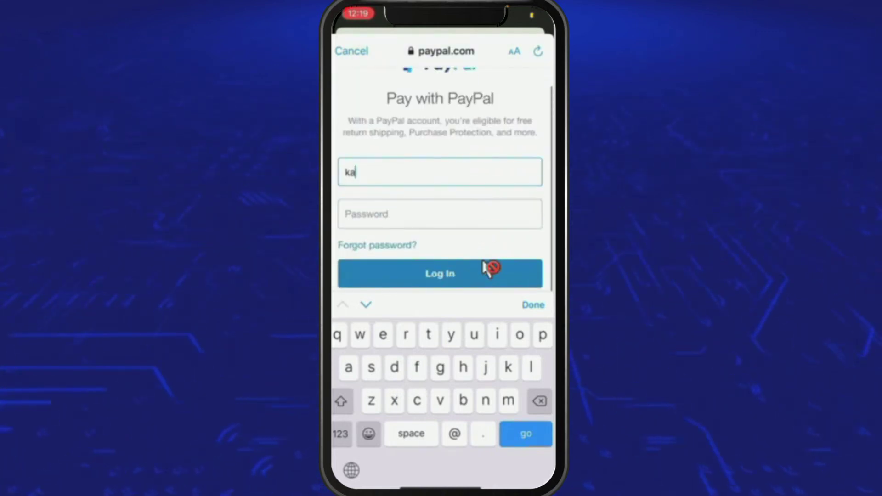
key(BackSpace)
key(BackSpace)
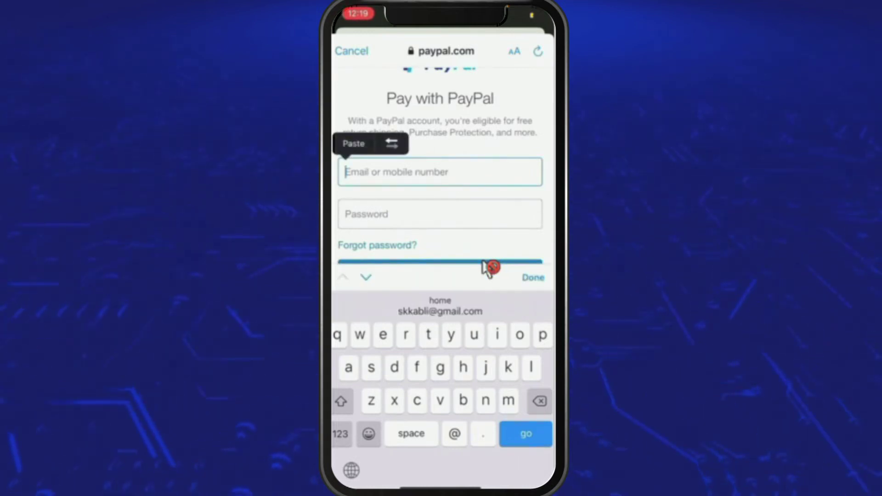
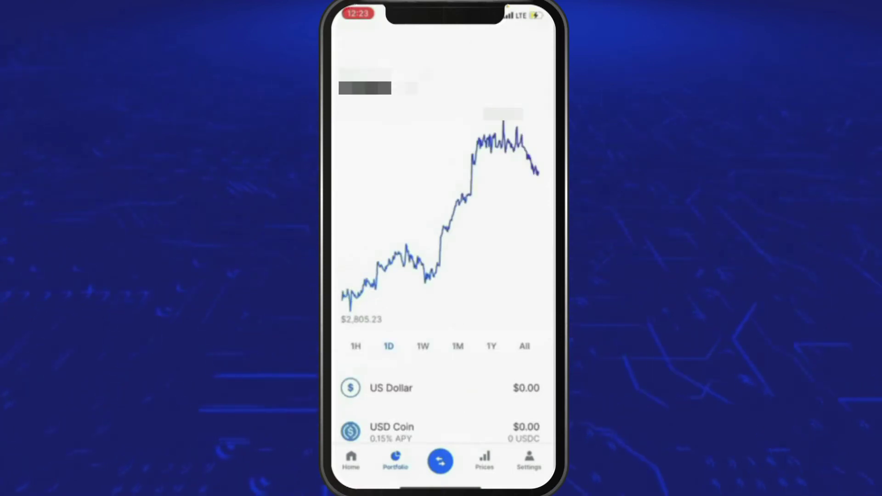
Start an Ethereum buy funded from KeyBank, enter the amount, and open the order preview.
click(440, 462)
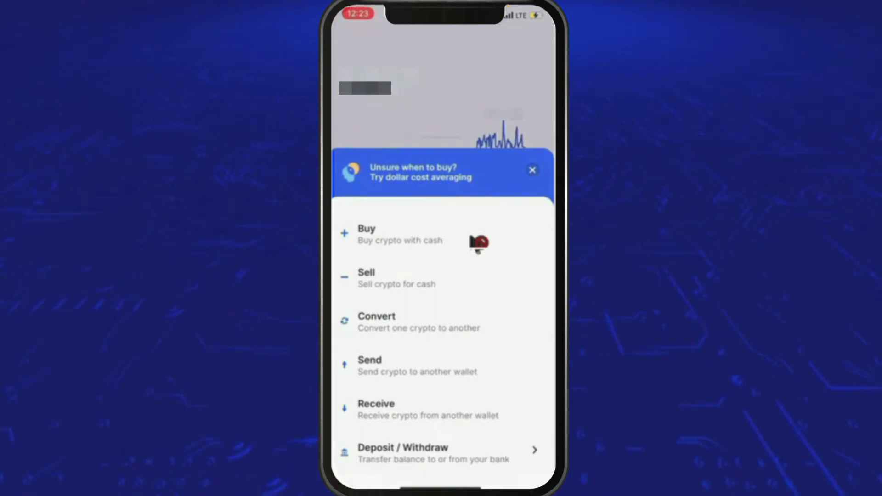
click(479, 243)
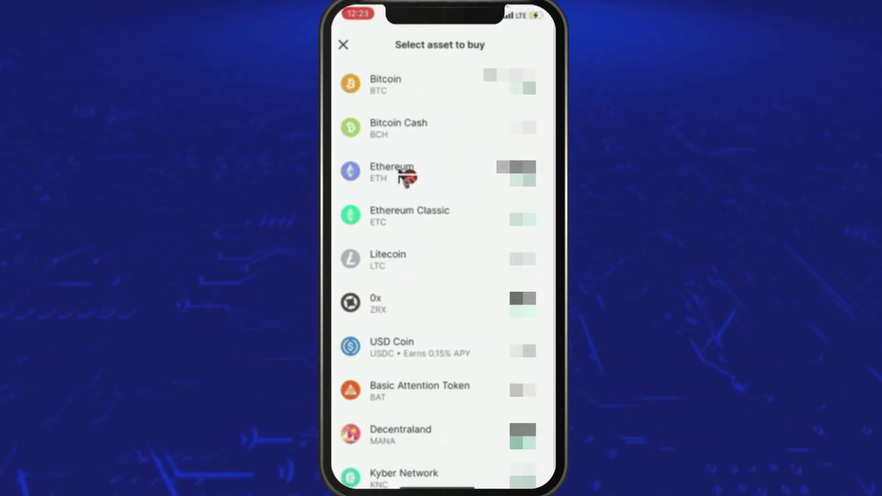
click(441, 172)
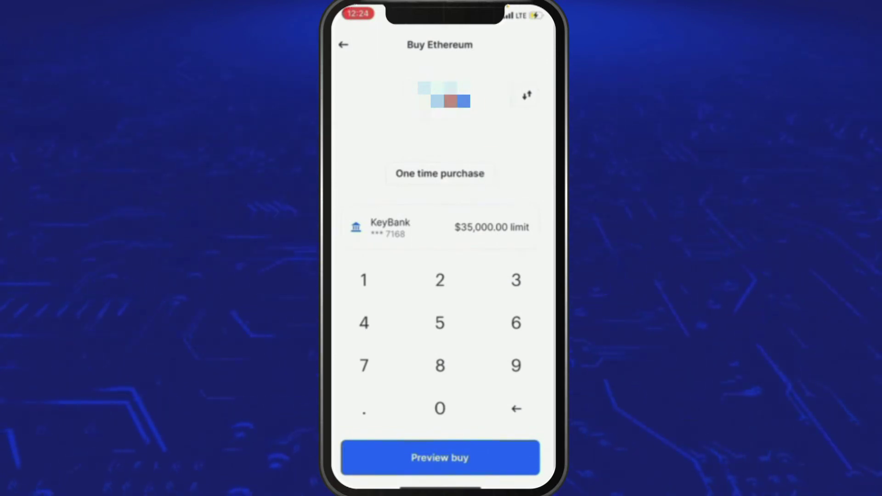
click(440, 458)
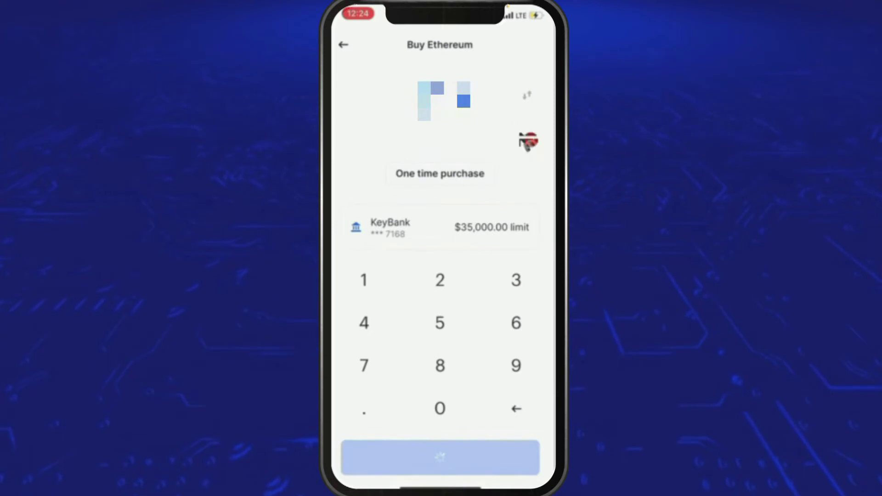
click(440, 408)
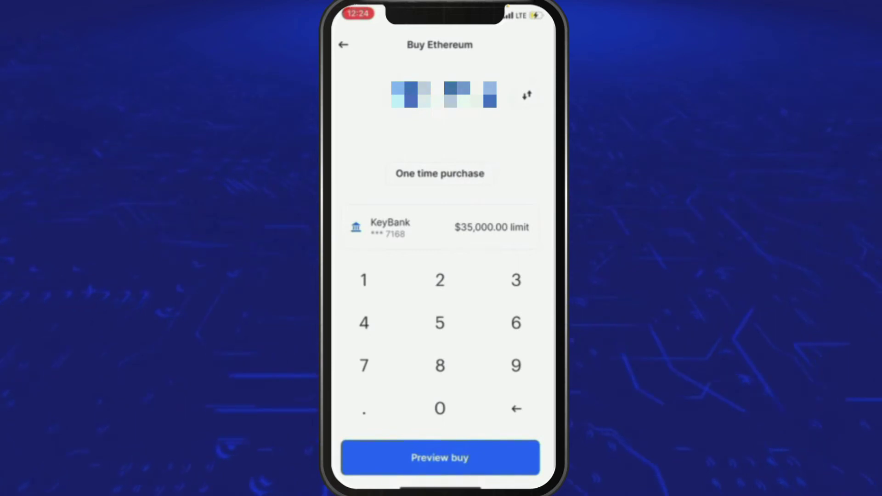
click(441, 458)
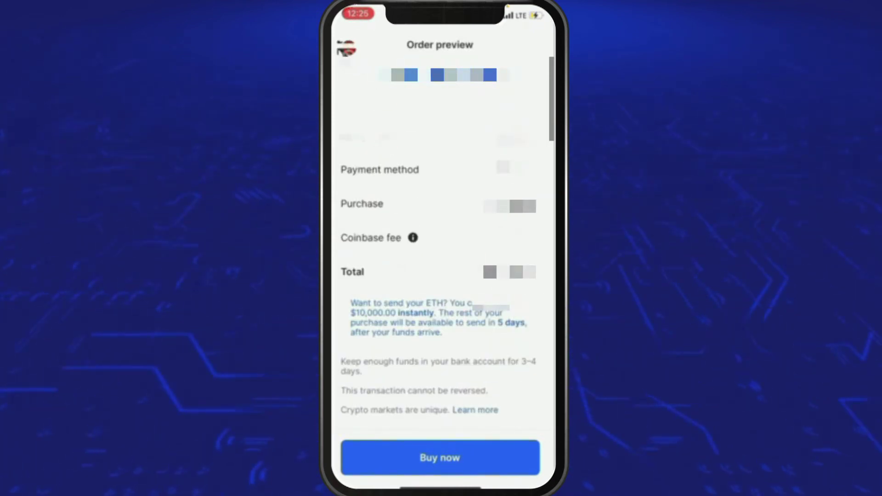
Abandon the Ethereum order preview and close the asset list back to Portfolio.
click(345, 47)
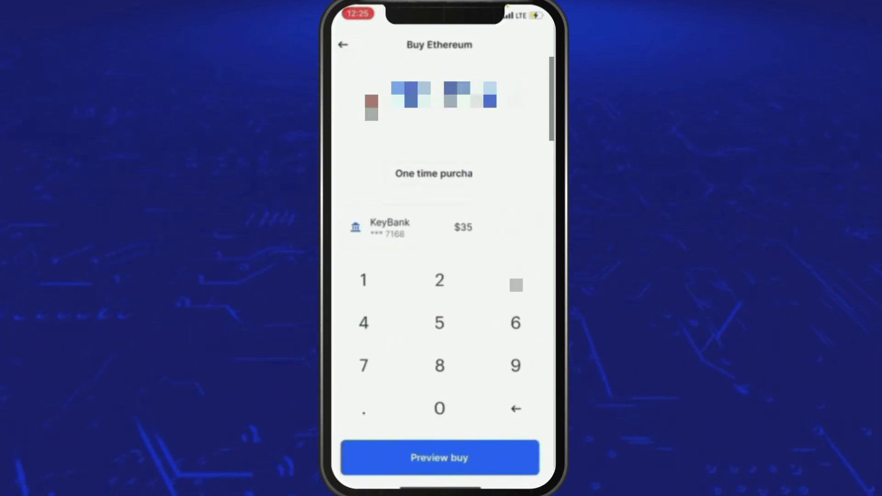
click(345, 47)
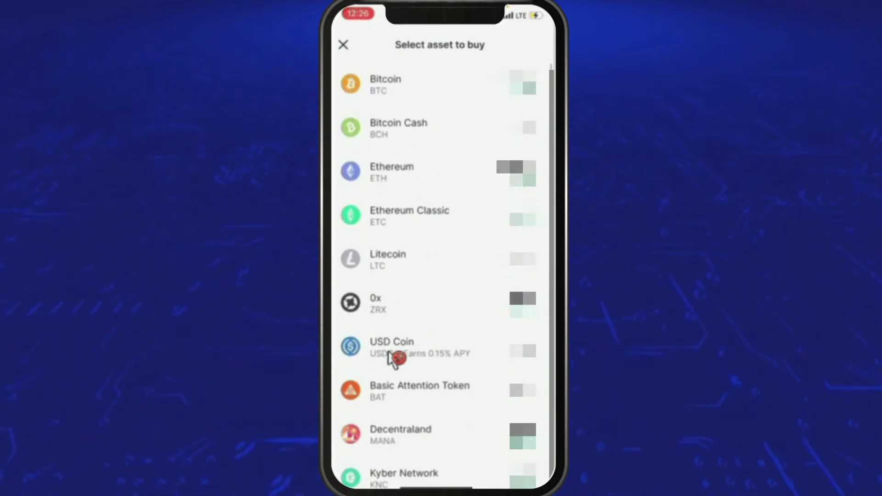
click(380, 355)
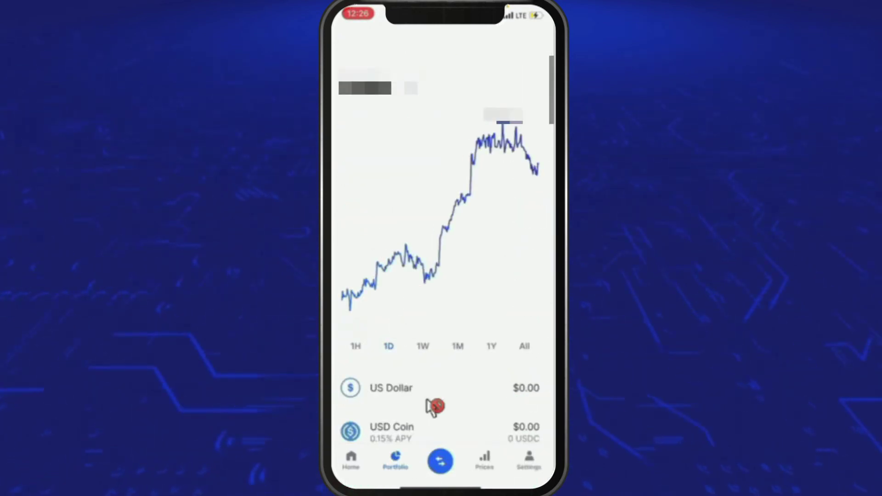
Reopen the trade menu and bring up the Select asset to buy list.
click(441, 461)
click(404, 236)
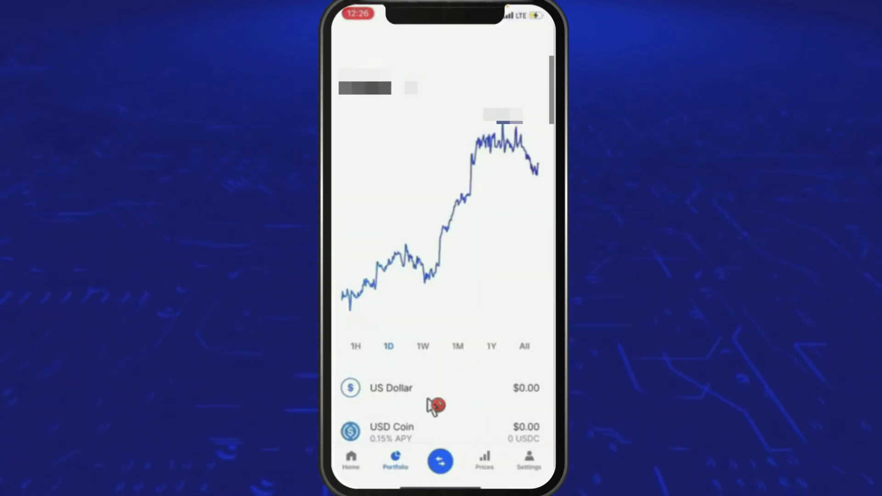
drag(433, 406, 434, 276)
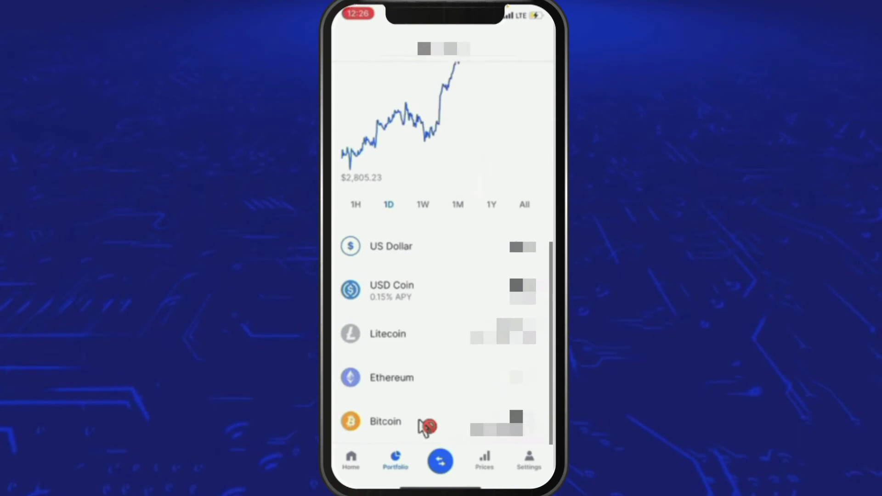
click(441, 464)
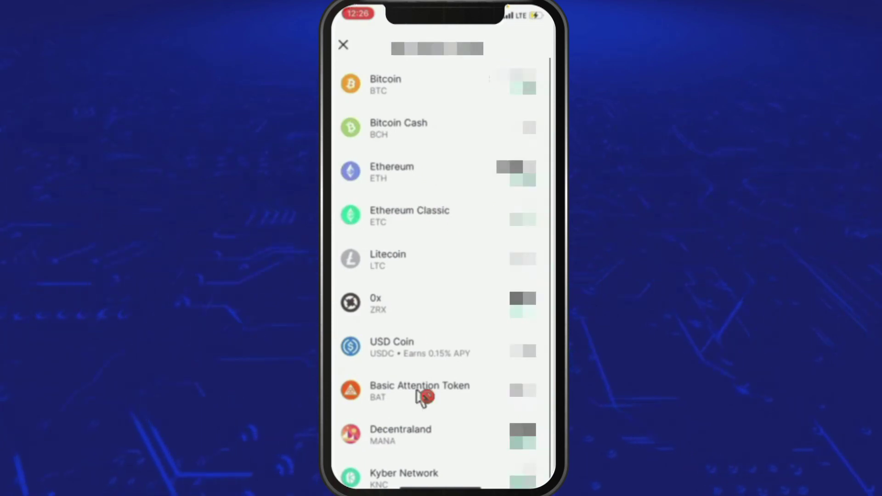
scroll(382, 342, down, 5)
scroll(414, 270, up, 6)
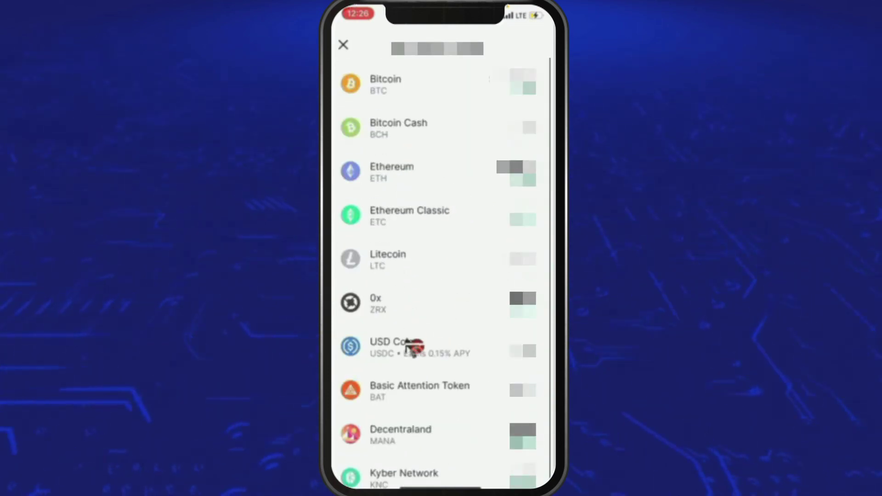
Select USD Coin, enter a $10,000 purchase amount, and open the order preview.
click(519, 351)
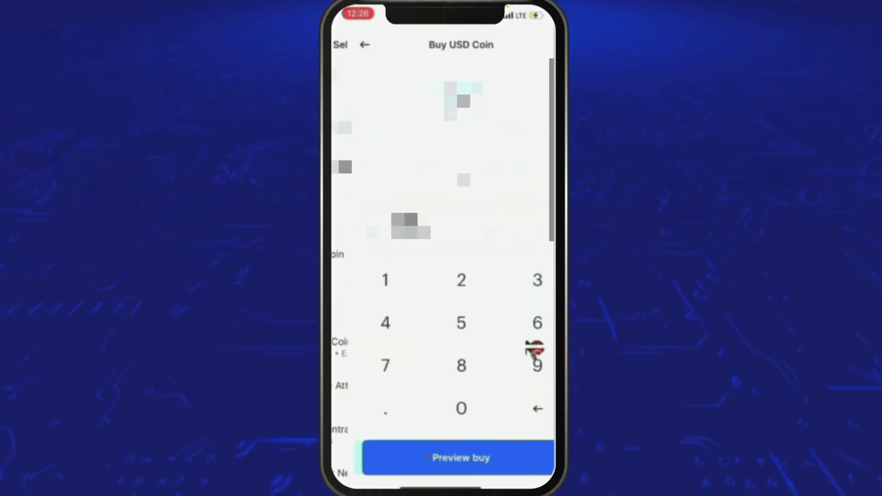
click(363, 282)
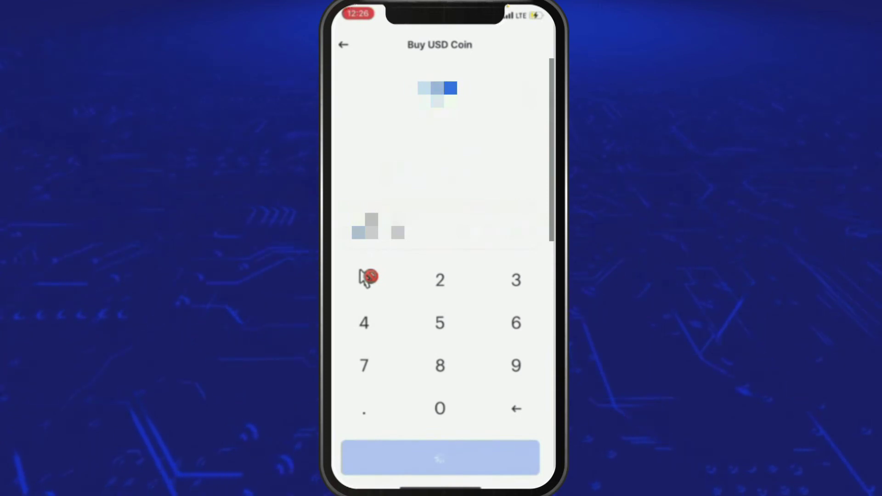
click(363, 276)
click(432, 333)
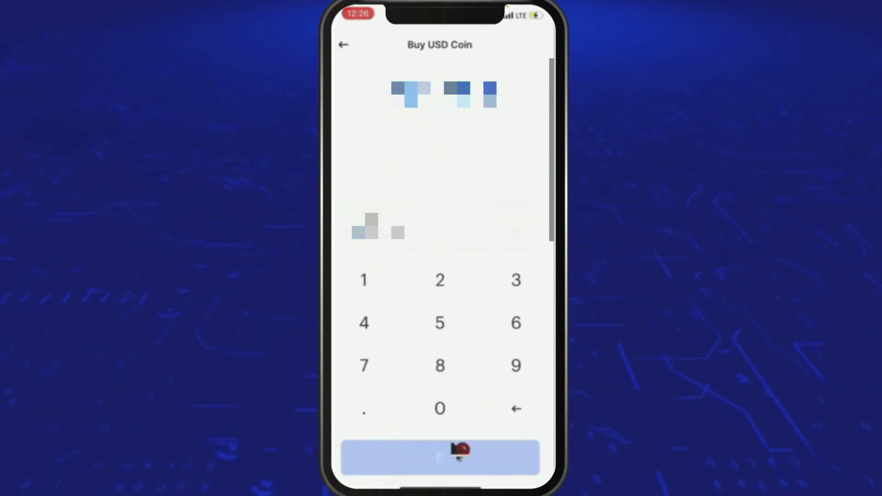
click(447, 461)
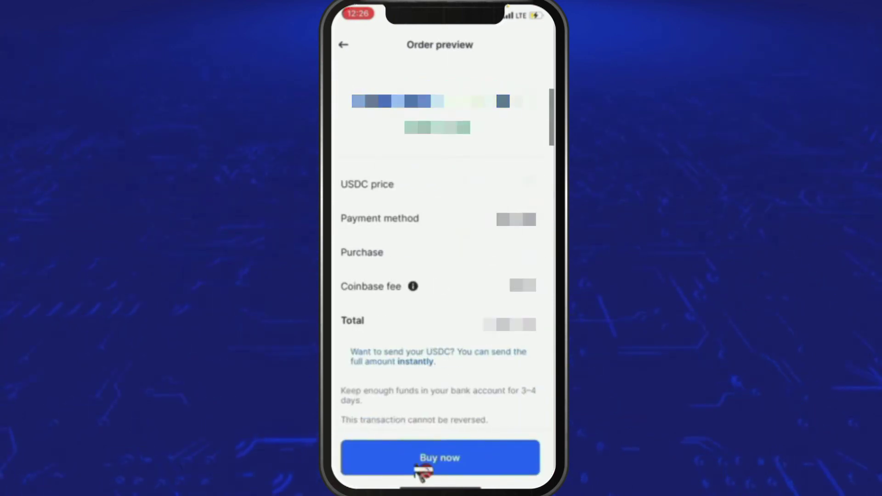
click(422, 289)
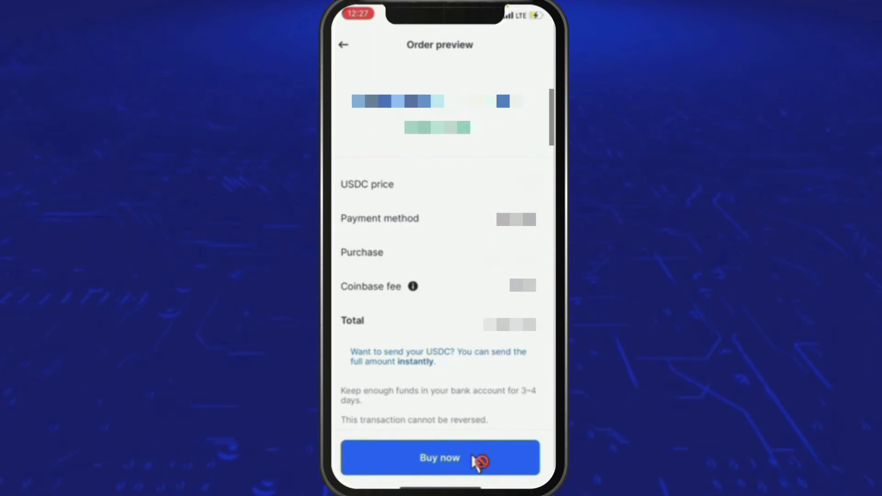
Place the 10,000 USDC order and view the USD Coin account showing the purchase.
click(473, 457)
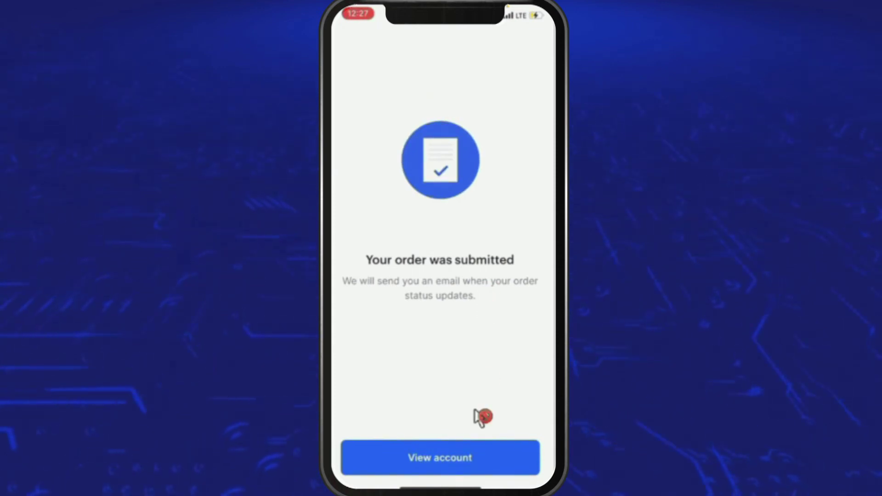
click(473, 459)
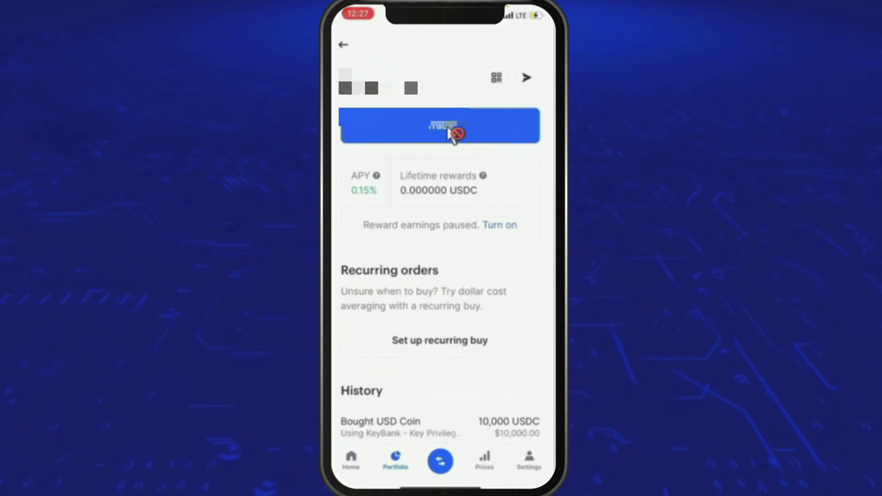
Start a Trade > Convert and choose Litecoin as the asset to convert from.
click(452, 134)
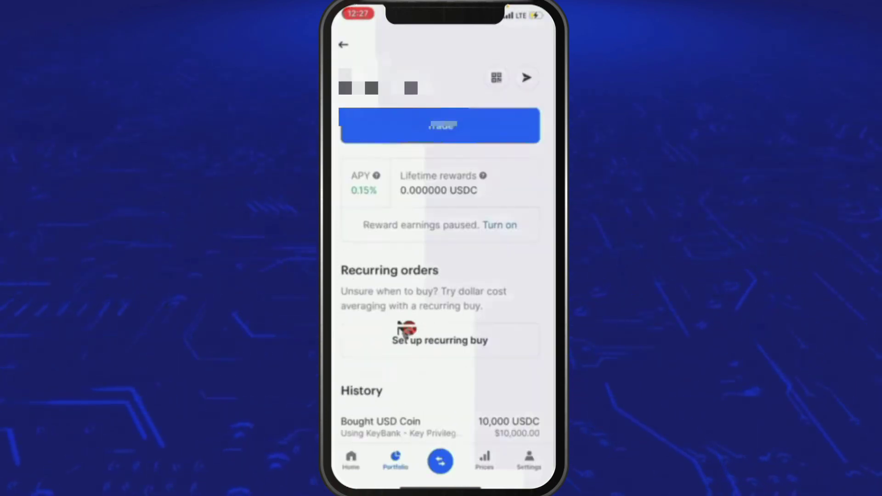
click(404, 328)
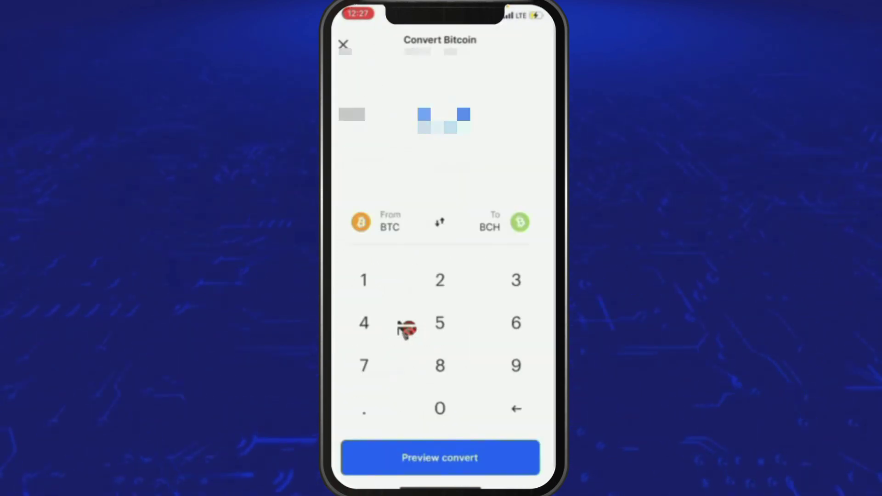
click(441, 225)
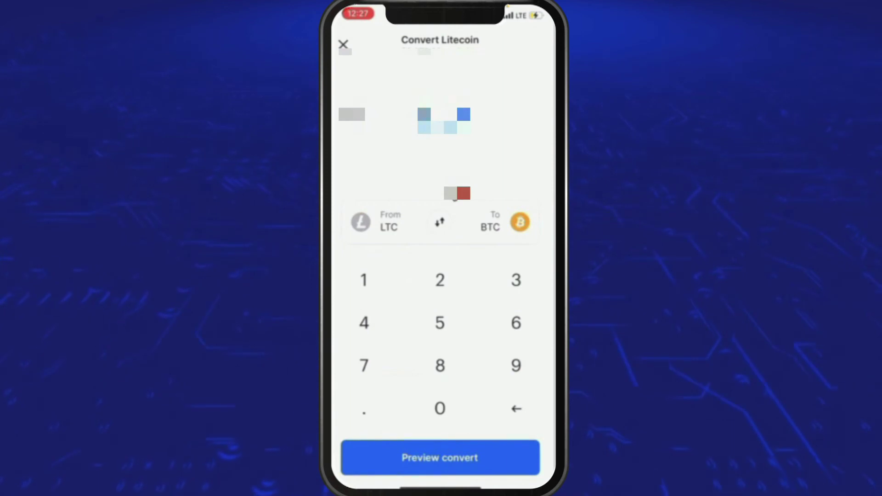
click(374, 226)
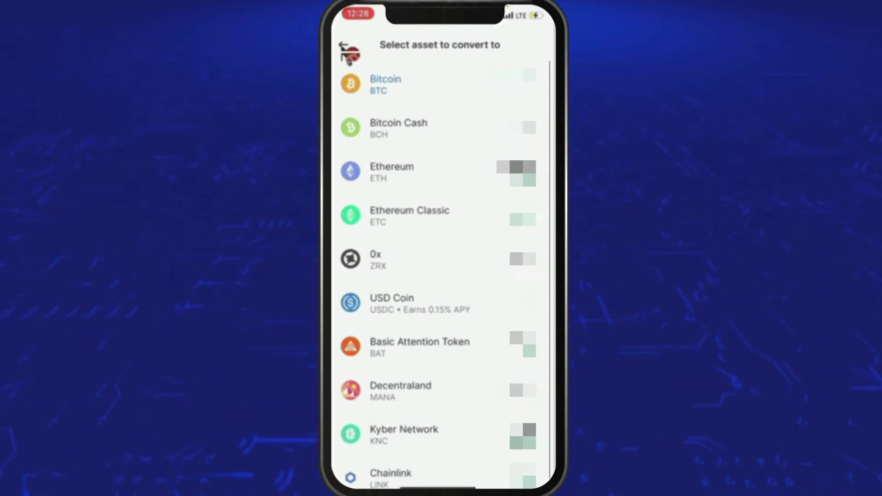
click(344, 46)
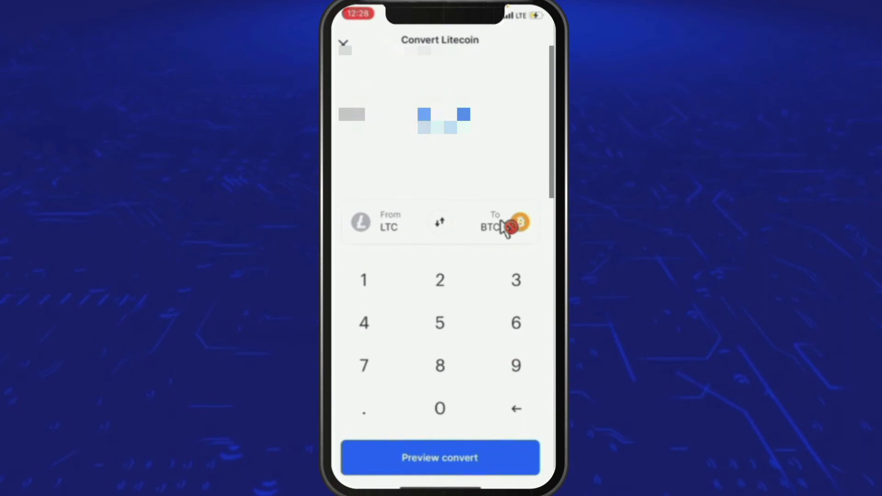
Set USD Coin as the target, use the Max Litecoin amount, and preview the conversion.
click(508, 226)
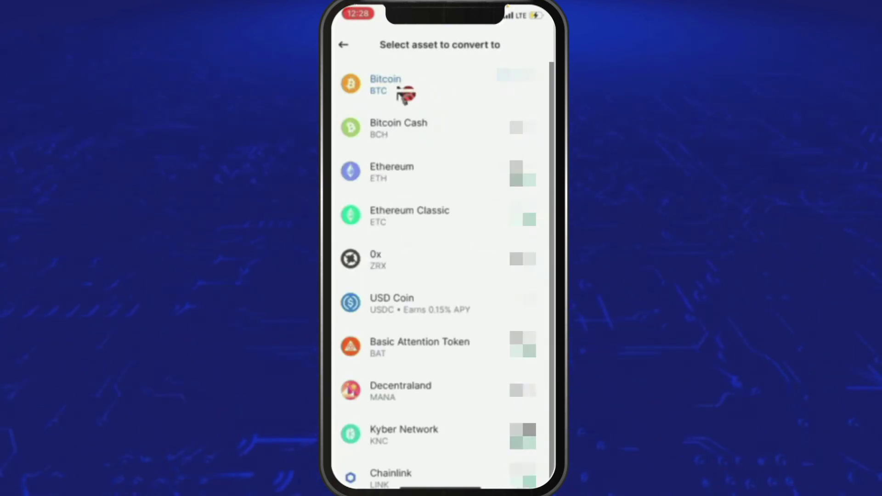
click(422, 303)
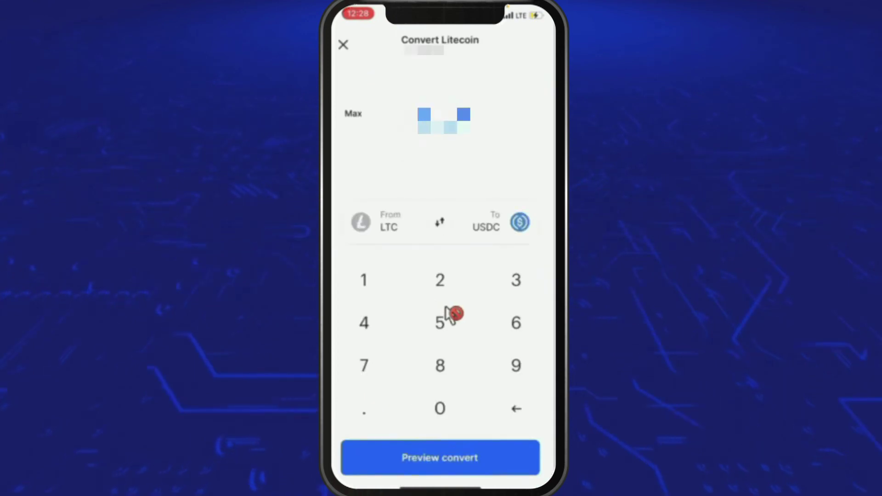
click(354, 114)
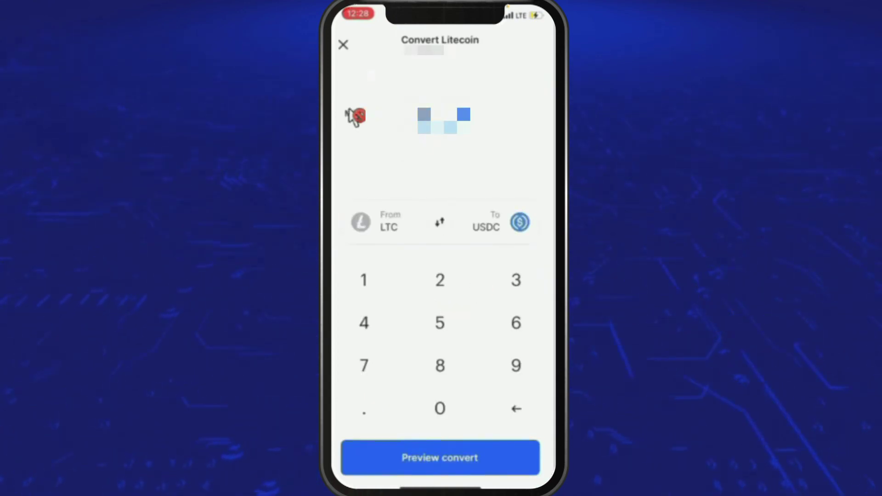
click(523, 367)
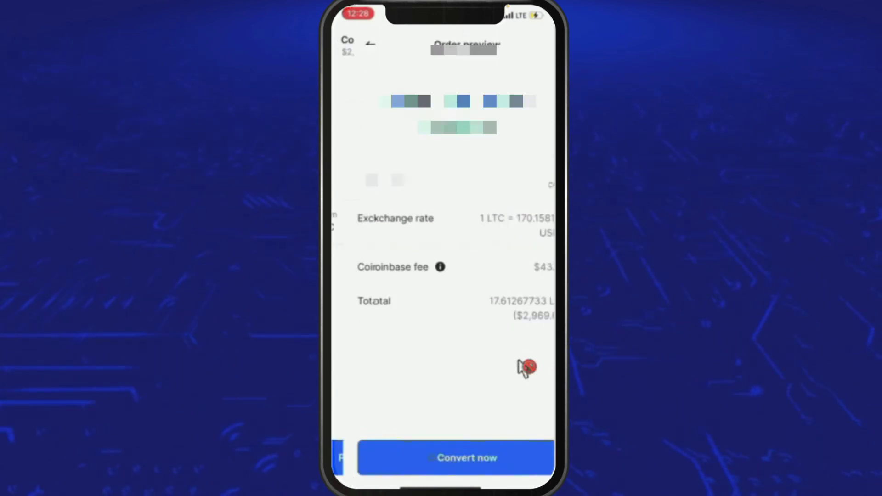
Confirm the Litecoin to USDC conversion with Convert now, landing back on Home.
click(483, 456)
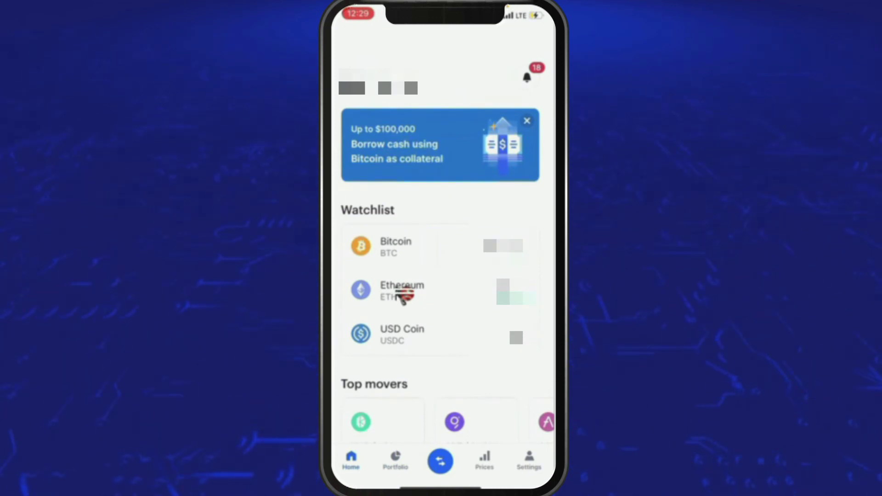
scroll(404, 296, down, 2)
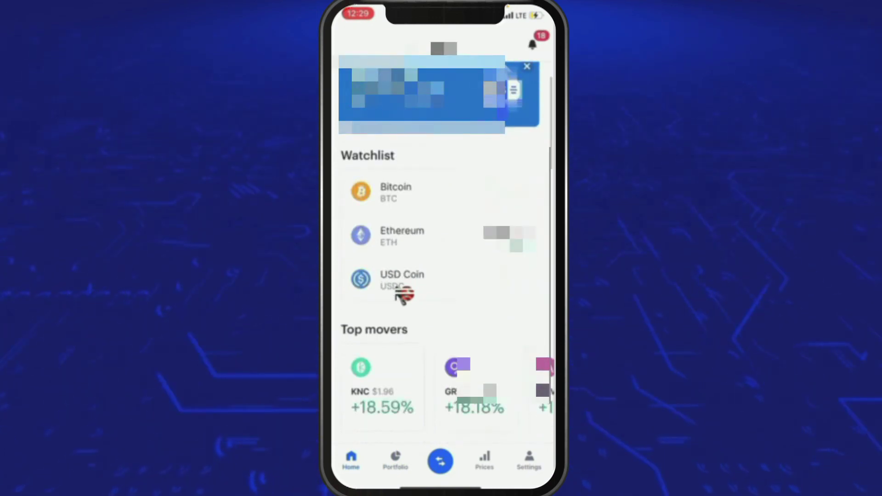
scroll(404, 296, down, 2)
scroll(404, 296, up, 3)
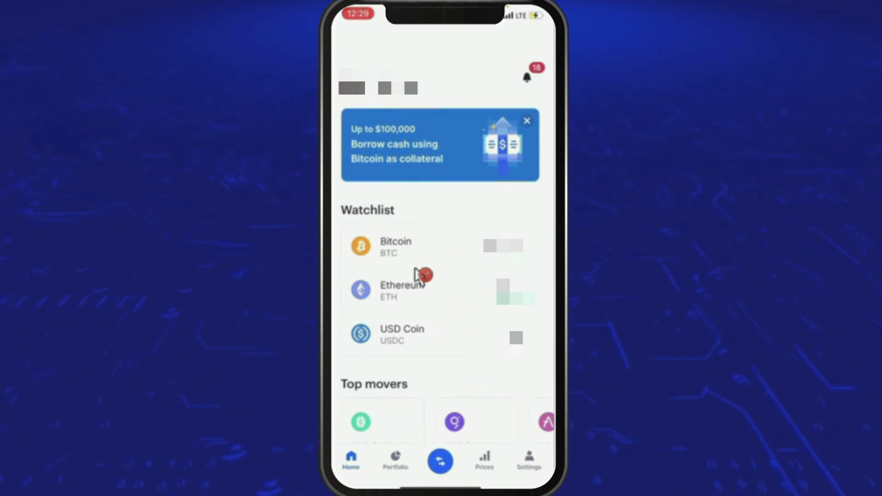
scroll(419, 274, down, 10)
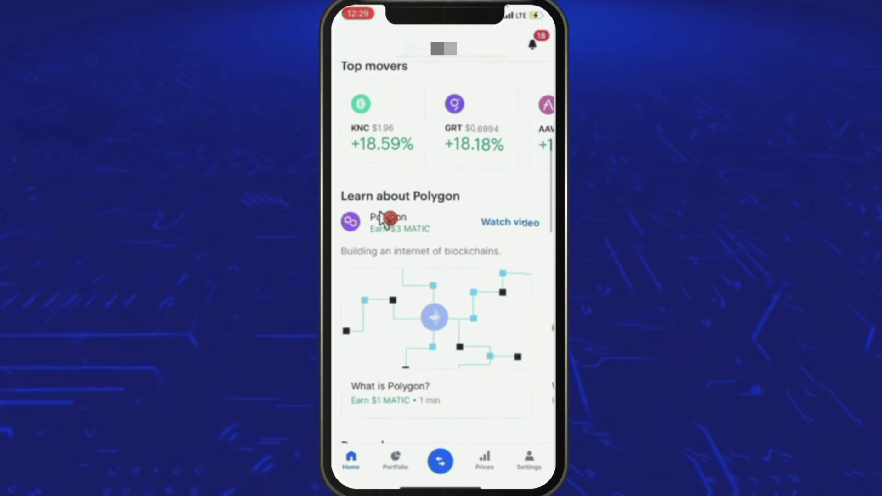
scroll(404, 217, down, 8)
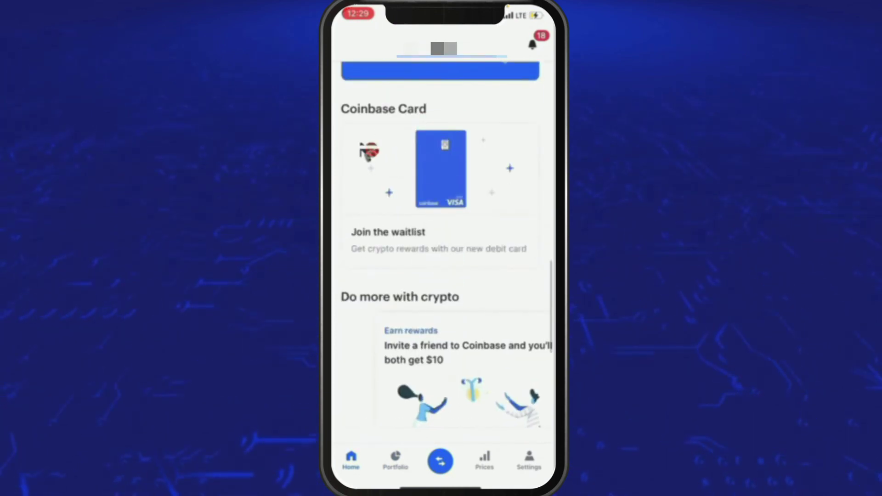
scroll(388, 177, down, 10)
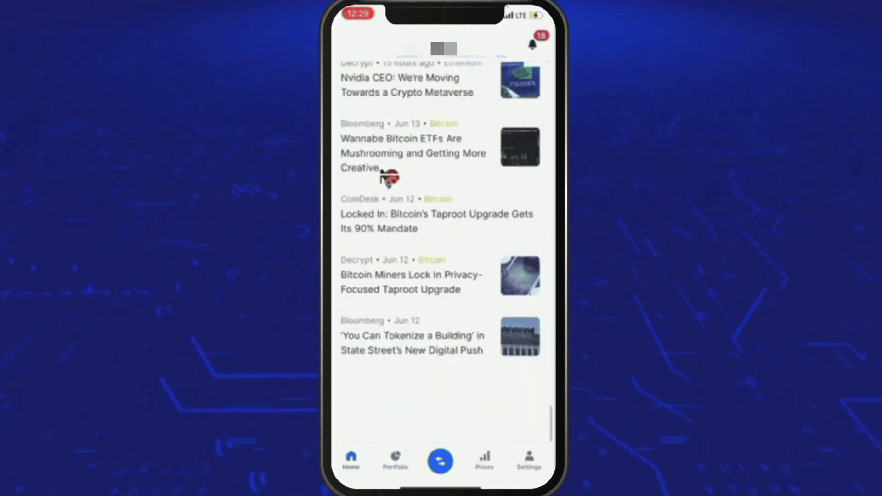
scroll(388, 174, up, 20)
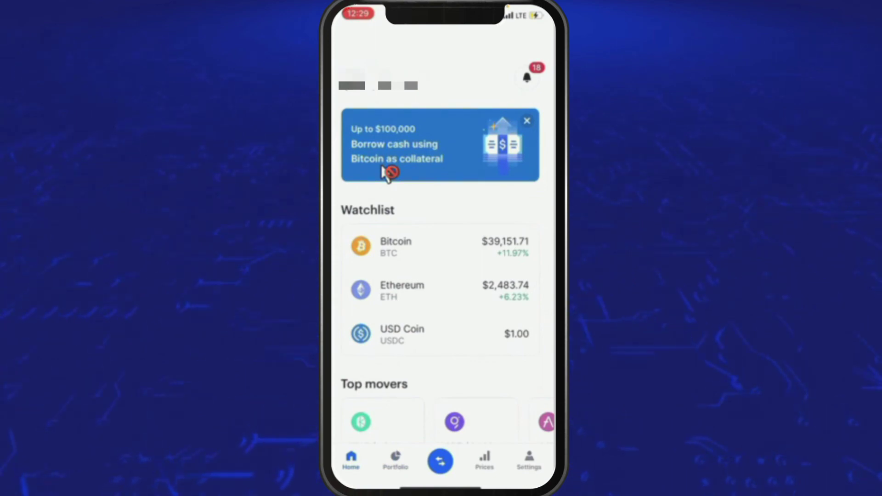
Switch to the Prices tab to view the market's +8.77% 24-hour change.
click(386, 174)
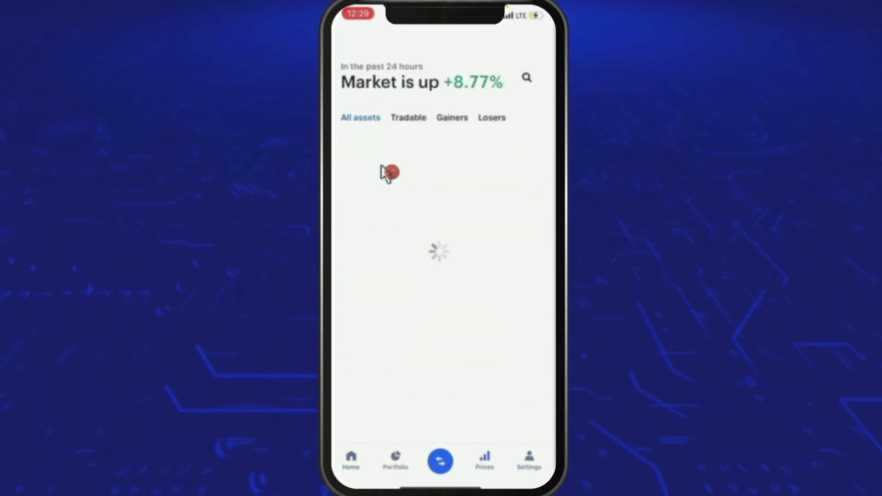